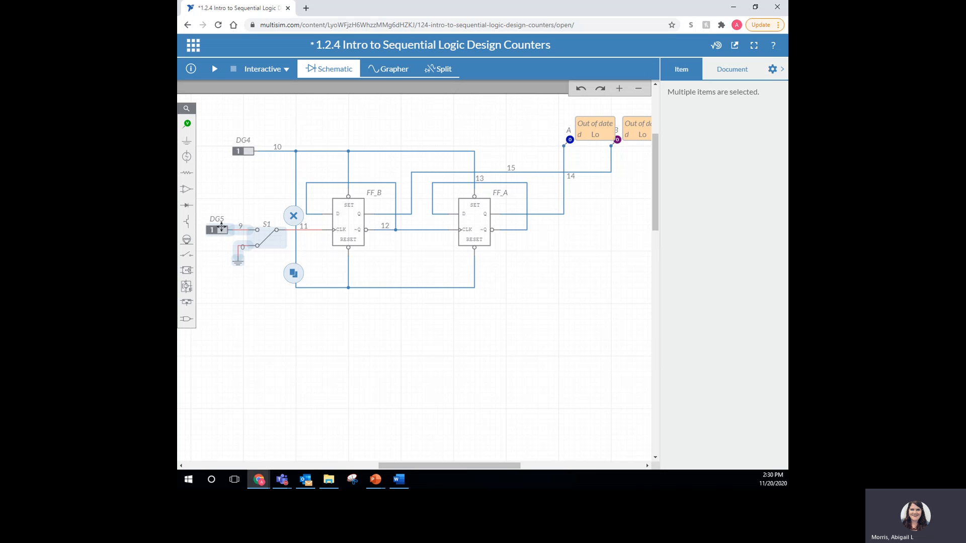
Replace the selected DG5 constant, switch S1 and ground with a Clock Voltage source wired to the CLK input of FF_B.
click(294, 216)
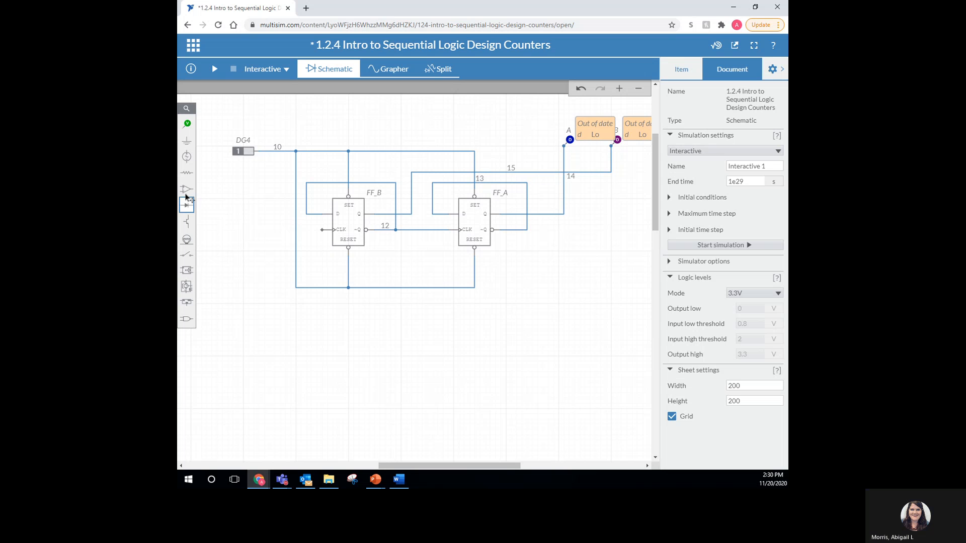
click(188, 157)
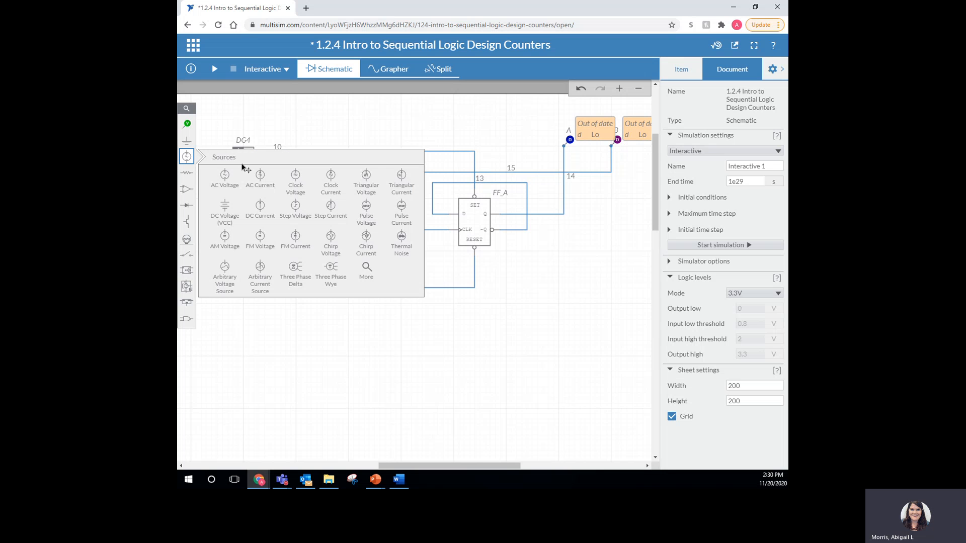
click(297, 185)
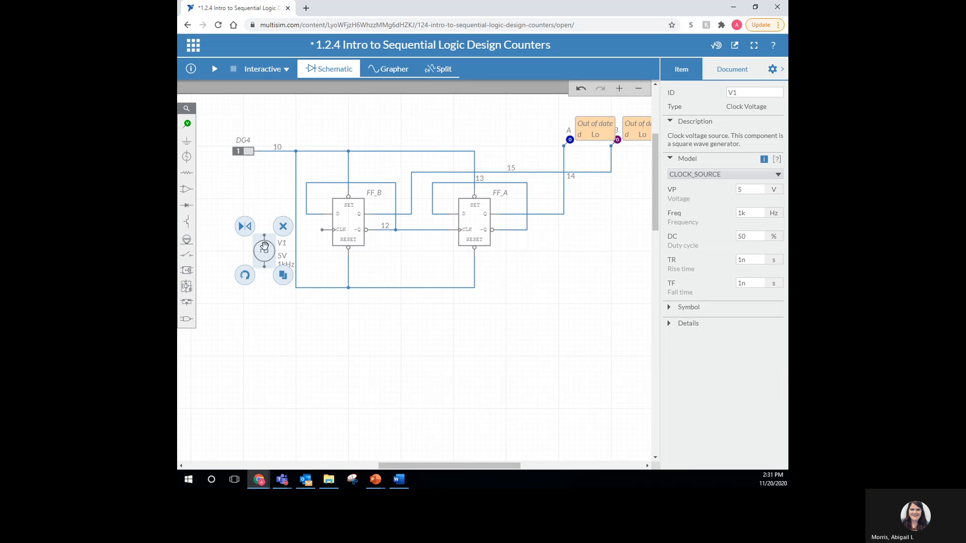
click(264, 235)
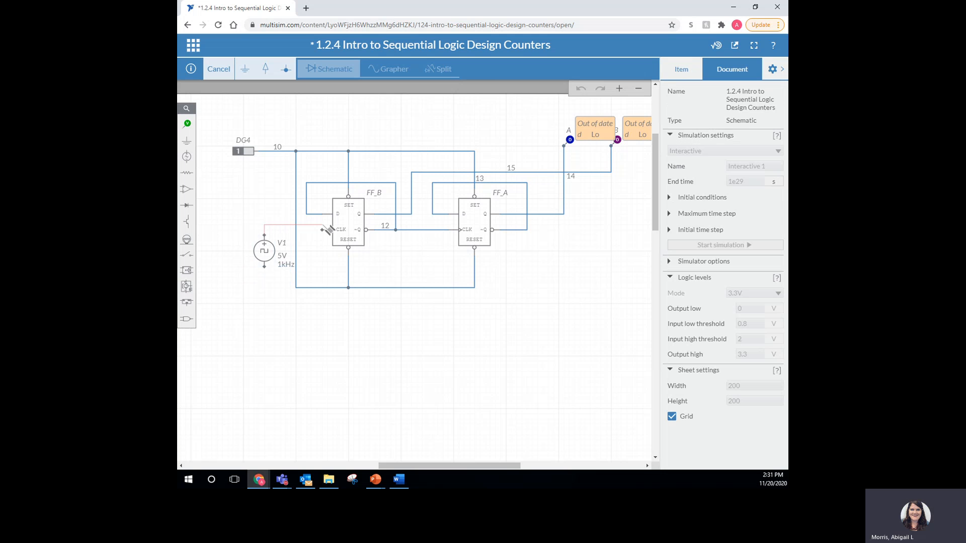
click(324, 229)
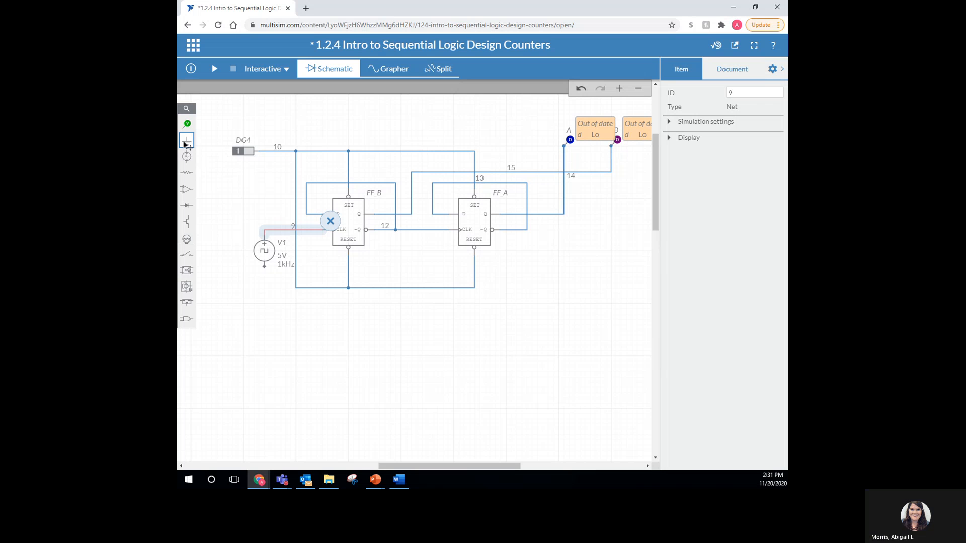
Place a ground below the clock voltage source V1 and wire it to the source's lower terminal.
click(186, 141)
click(226, 162)
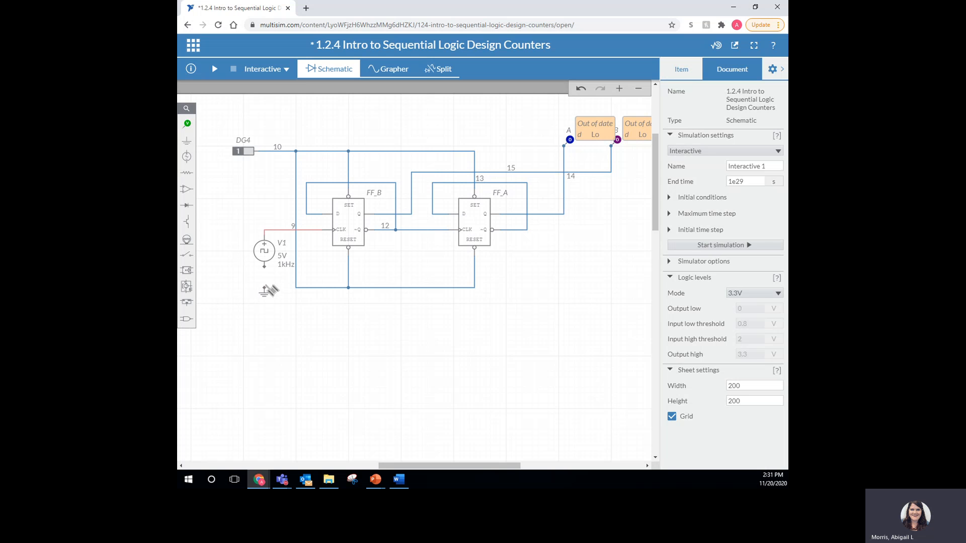
click(264, 291)
click(265, 267)
click(285, 325)
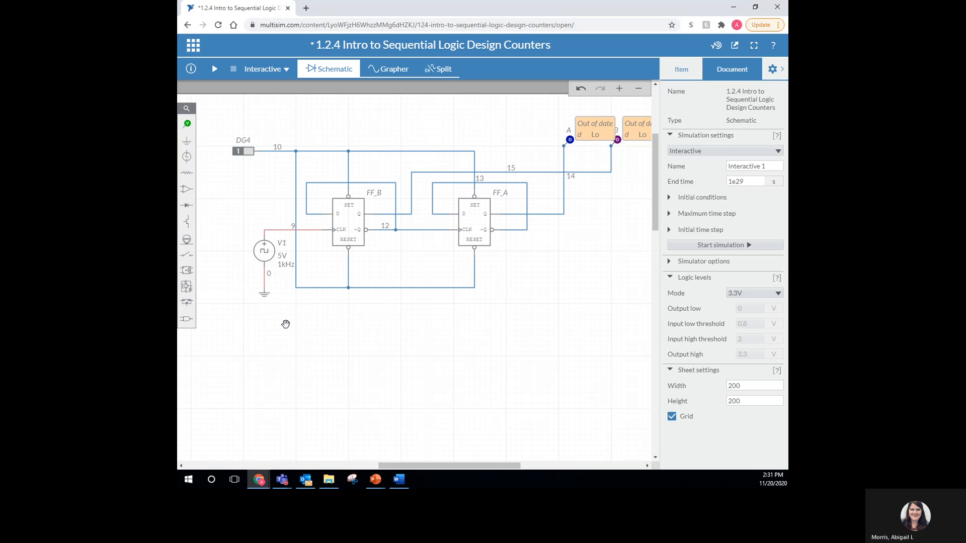
Set the frequency of the clock voltage source V1 to 20 Hz.
click(273, 248)
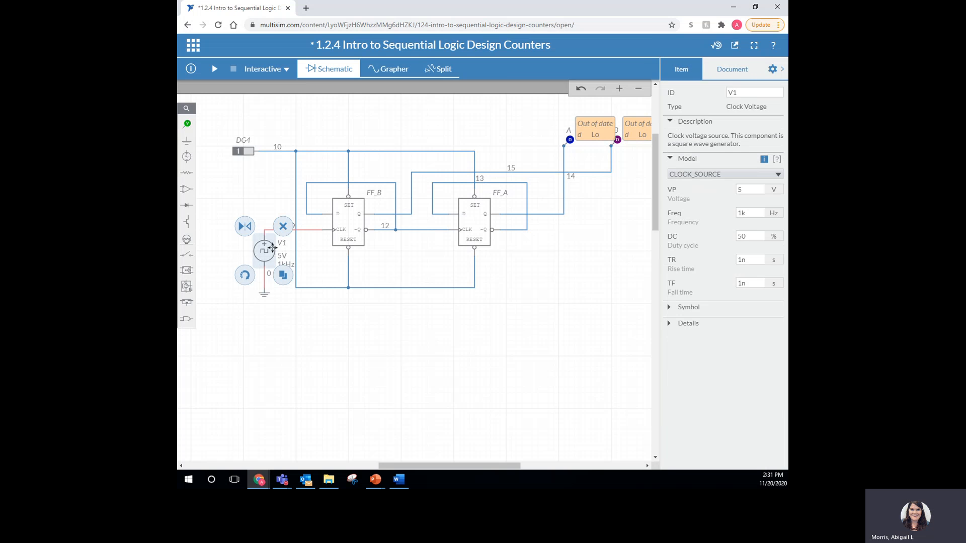
click(756, 190)
click(754, 212)
double_click(752, 215)
click(742, 241)
click(610, 315)
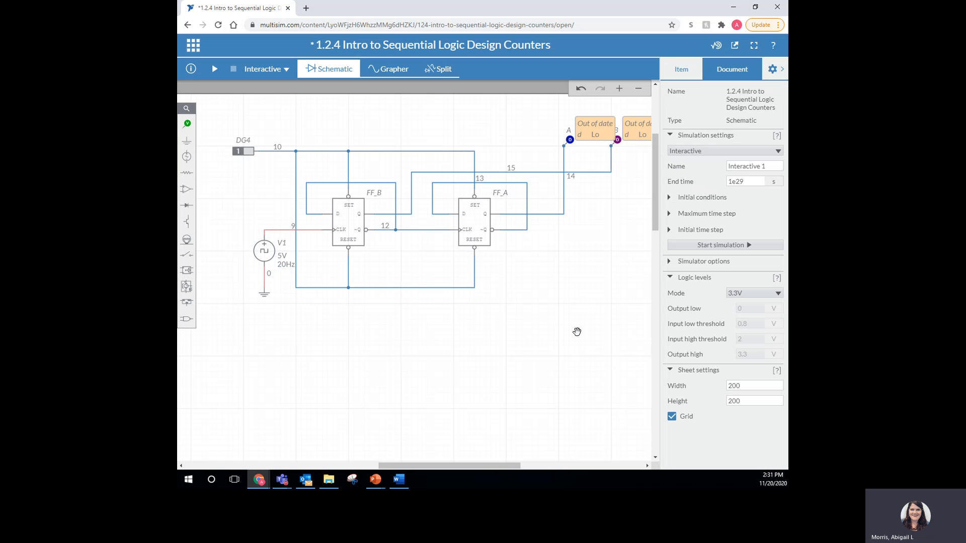
Place a Digital probe above the clock source and wire it to the clock line feeding FF_B.
click(186, 126)
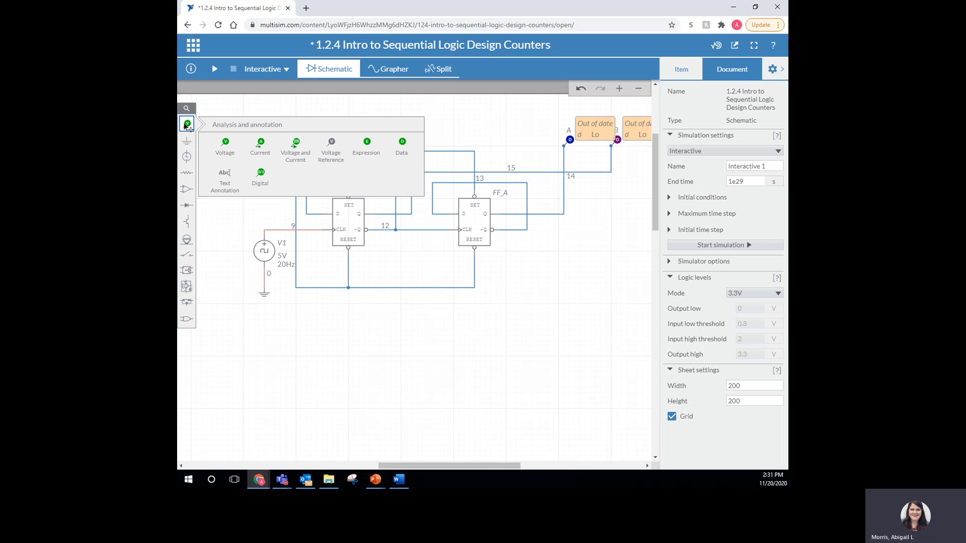
click(259, 177)
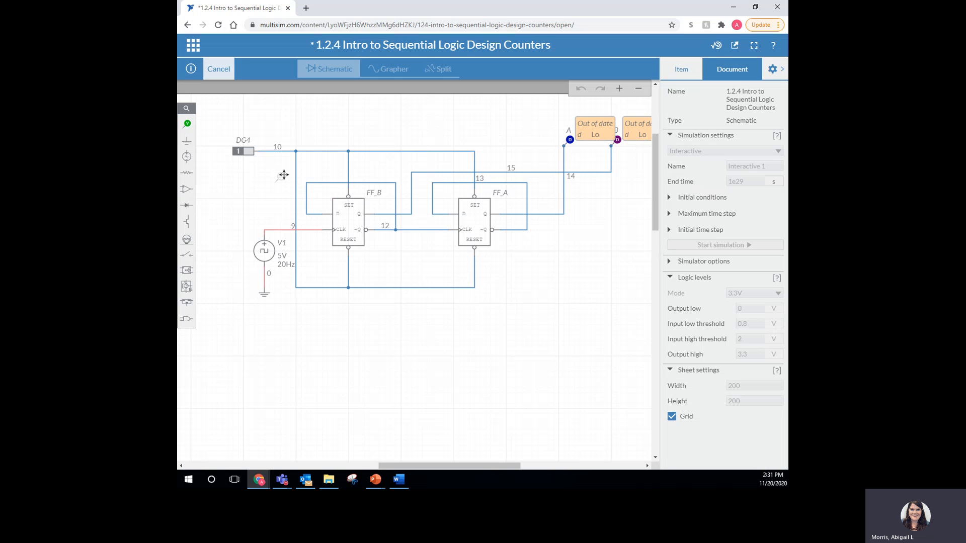
click(283, 174)
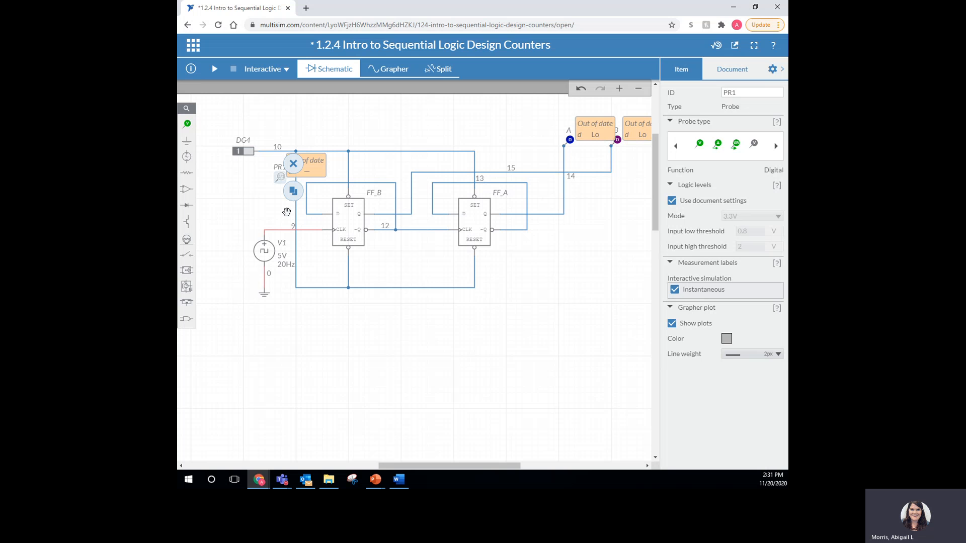
click(293, 190)
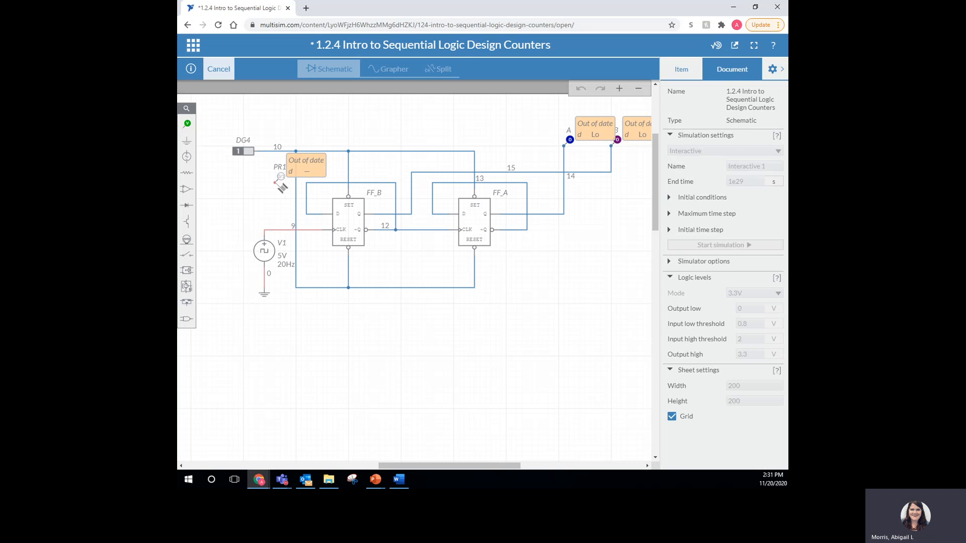
click(276, 184)
click(271, 237)
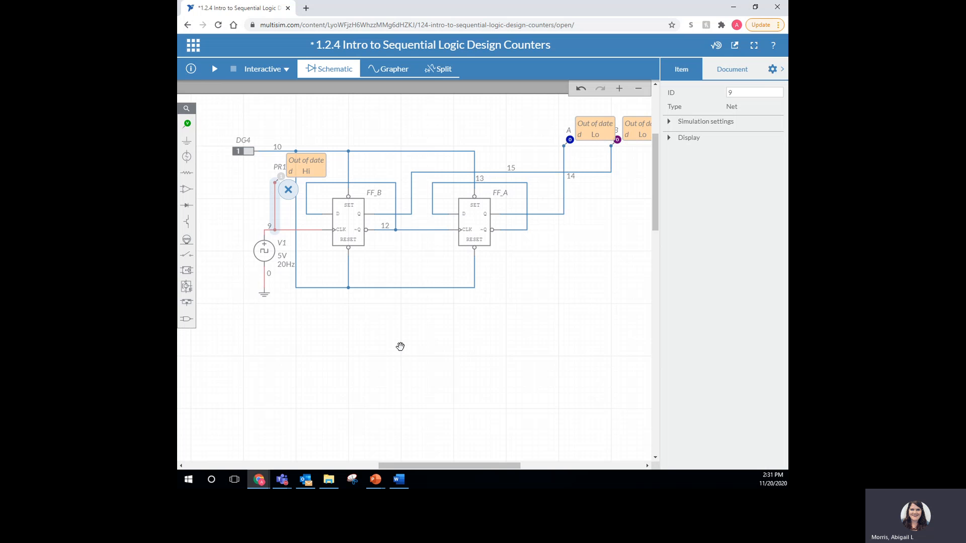
Rename the new digital probe on the clock line to CLK.
click(275, 170)
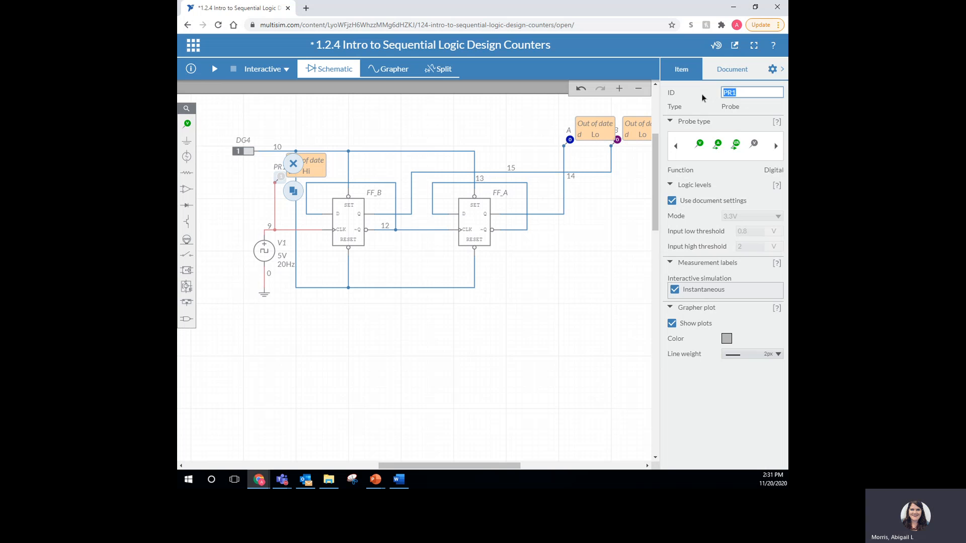
text(CLK)
click(564, 361)
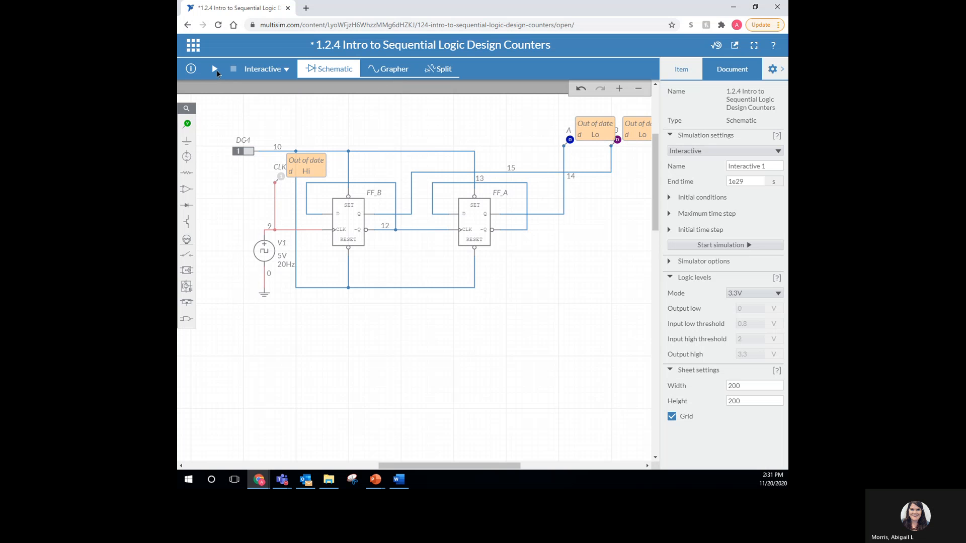
Run the interactive simulation and display its waveforms in the Grapher.
click(215, 70)
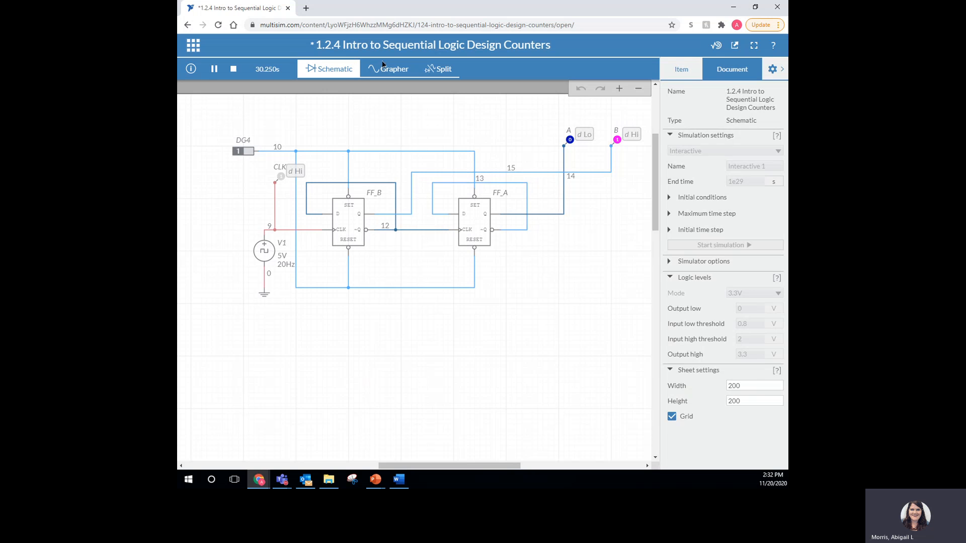
click(386, 69)
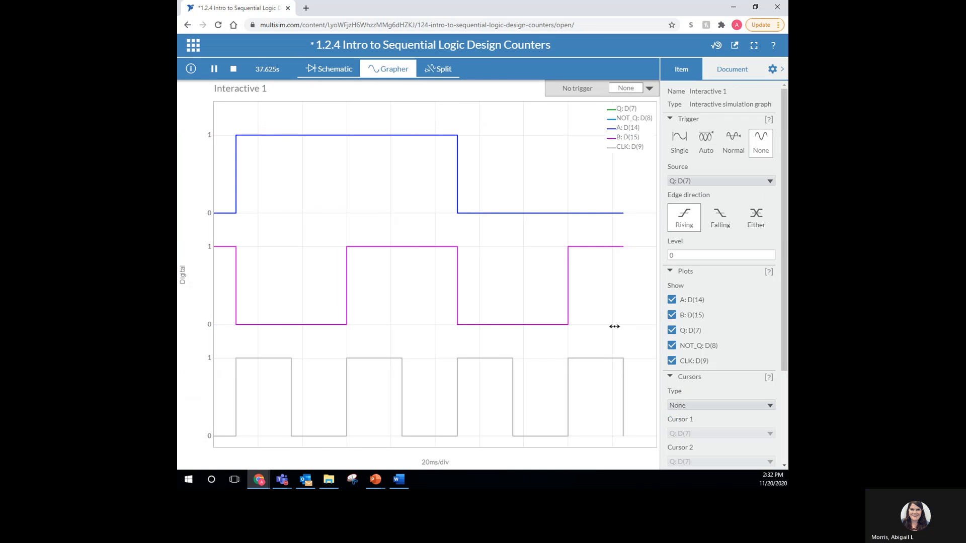
Try a 1 ms/div time scale on the running graph, and return it to 20 ms/div.
scroll(727, 379, down, 3)
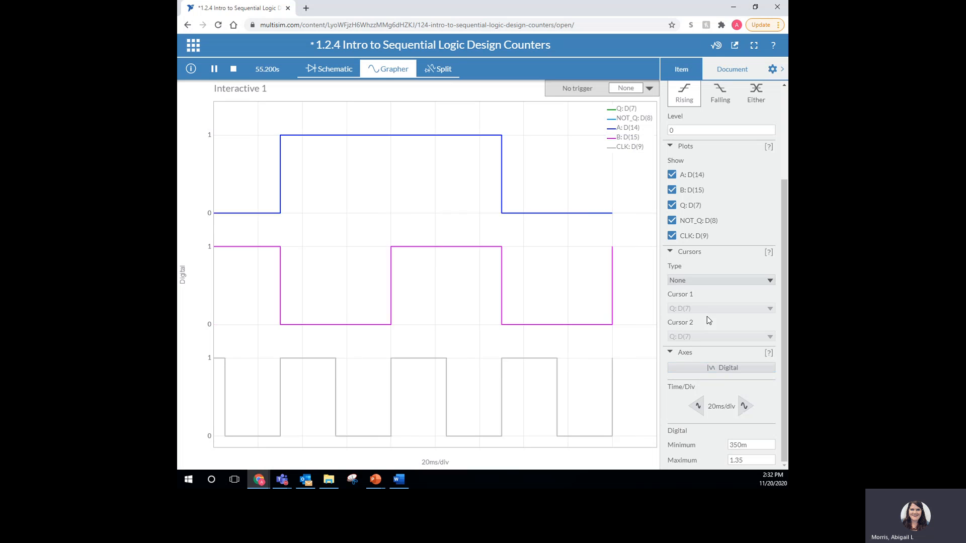
click(698, 407)
click(698, 408)
click(699, 408)
click(698, 407)
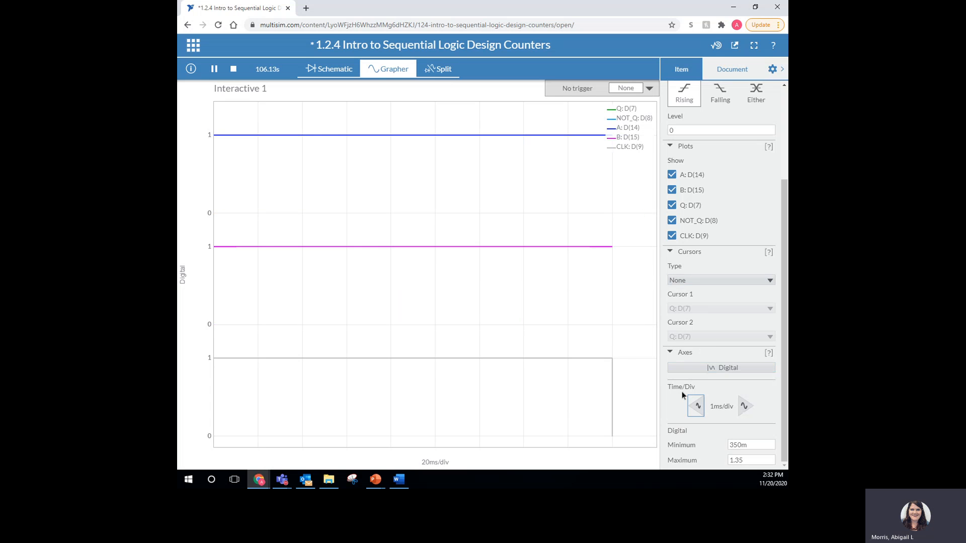
click(747, 406)
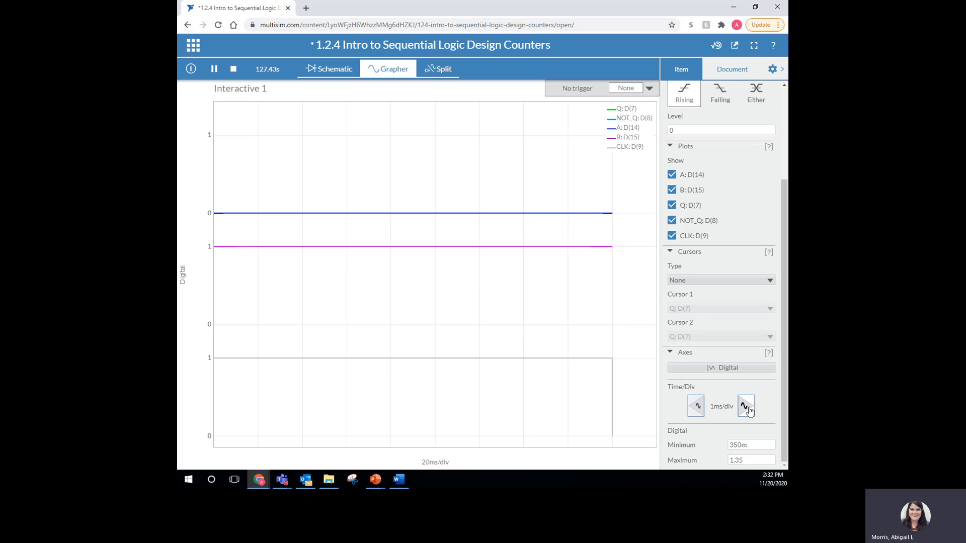
click(746, 407)
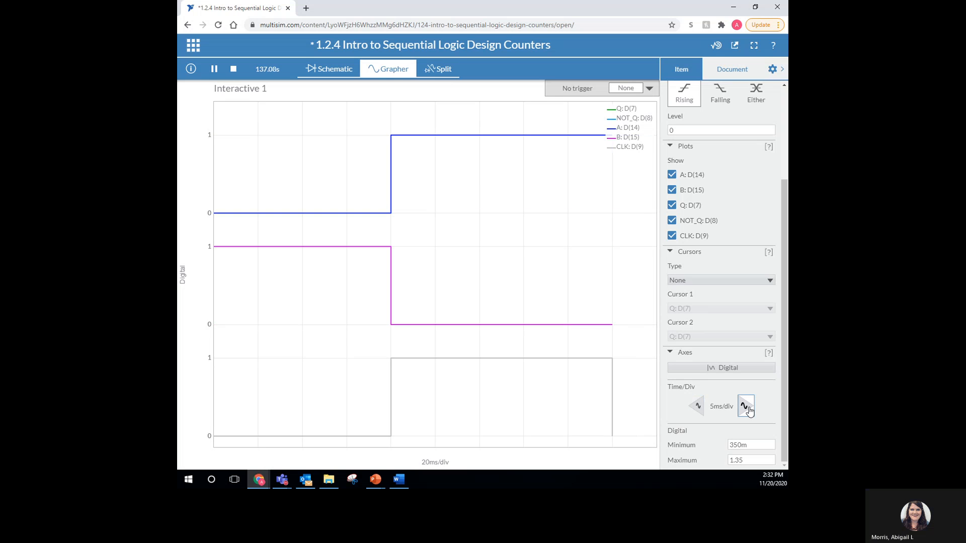
click(746, 406)
click(746, 406)
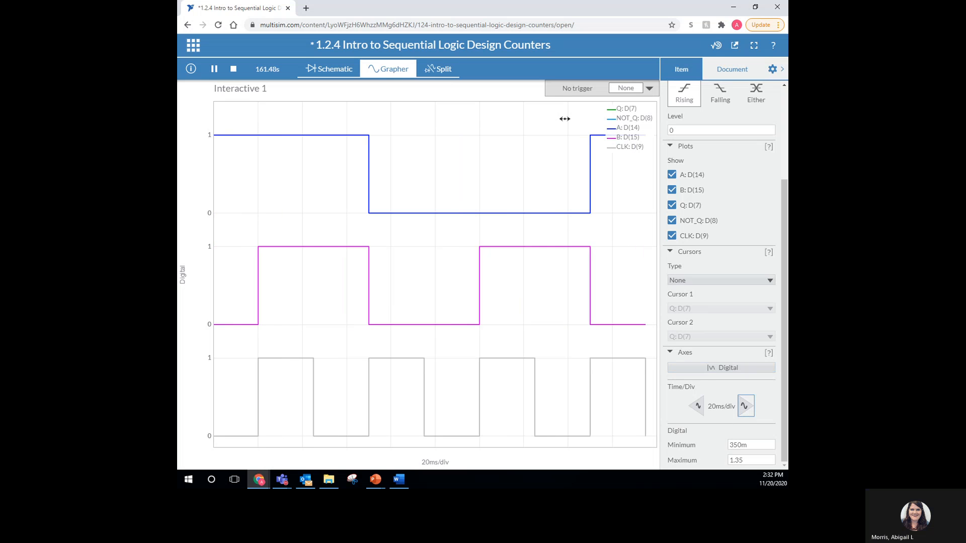
Stop the simulation and hide the Q and NOT_Q plots to examine the A, B and CLK waveforms.
click(234, 70)
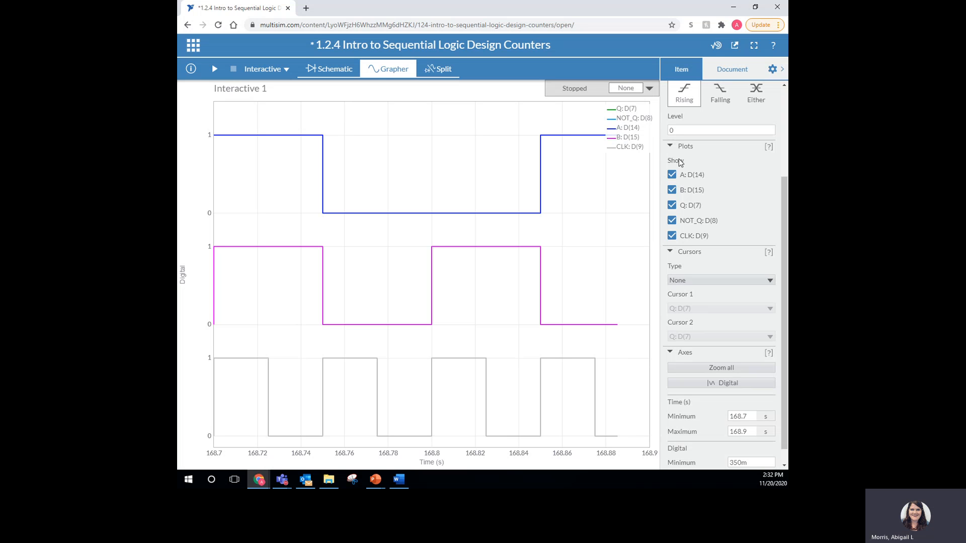
click(672, 222)
click(672, 205)
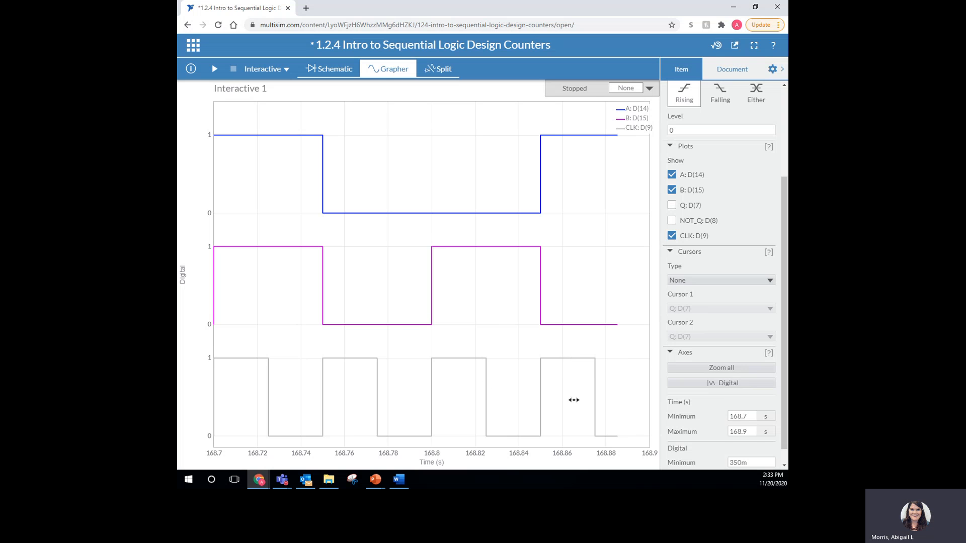
drag(574, 377, 621, 370)
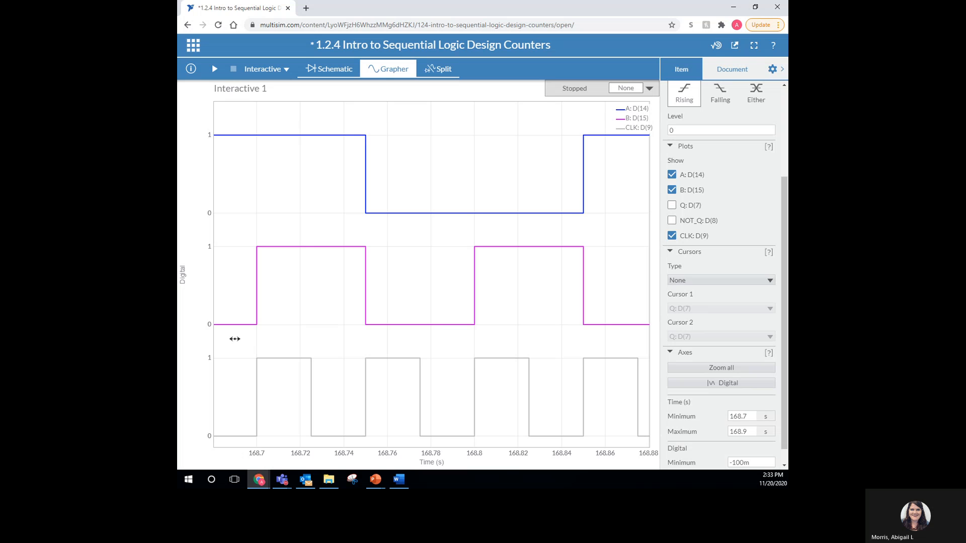
drag(331, 348, 492, 356)
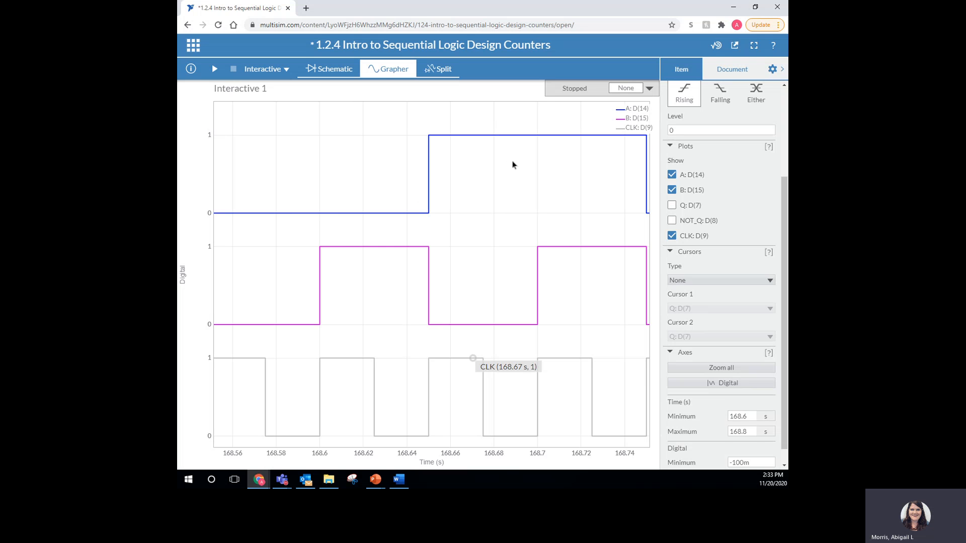
Rerun the simulation with the time scale at 50 ms/div and stop it once several clock cycles are plotted.
click(215, 72)
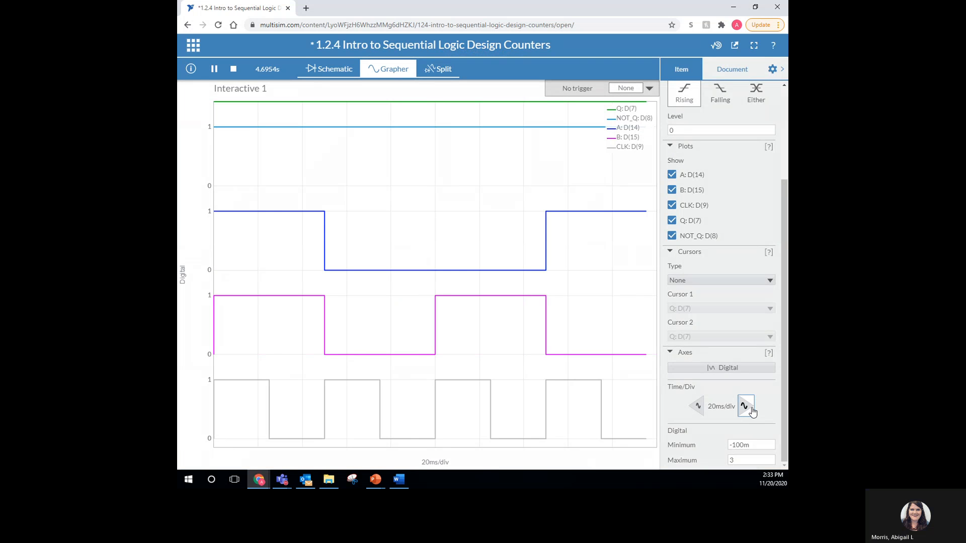
click(752, 413)
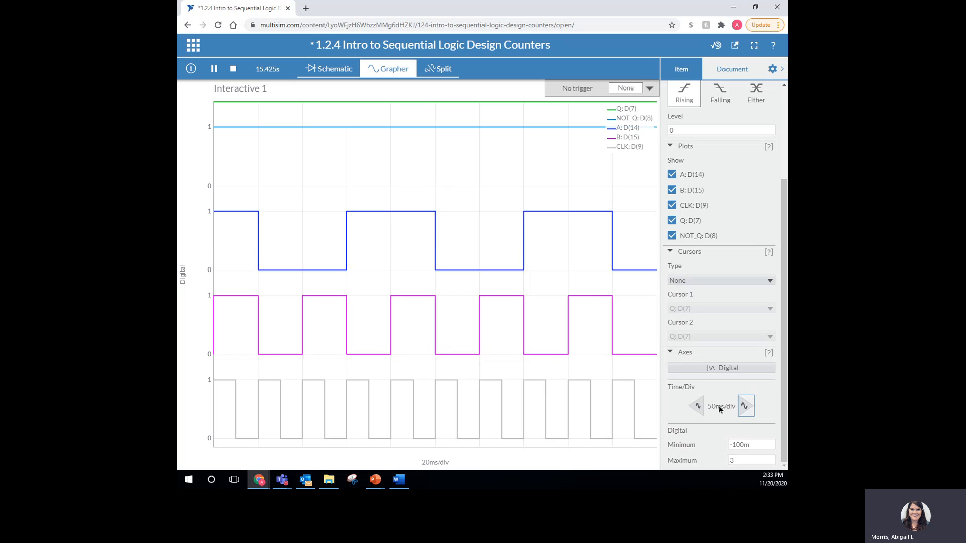
click(234, 69)
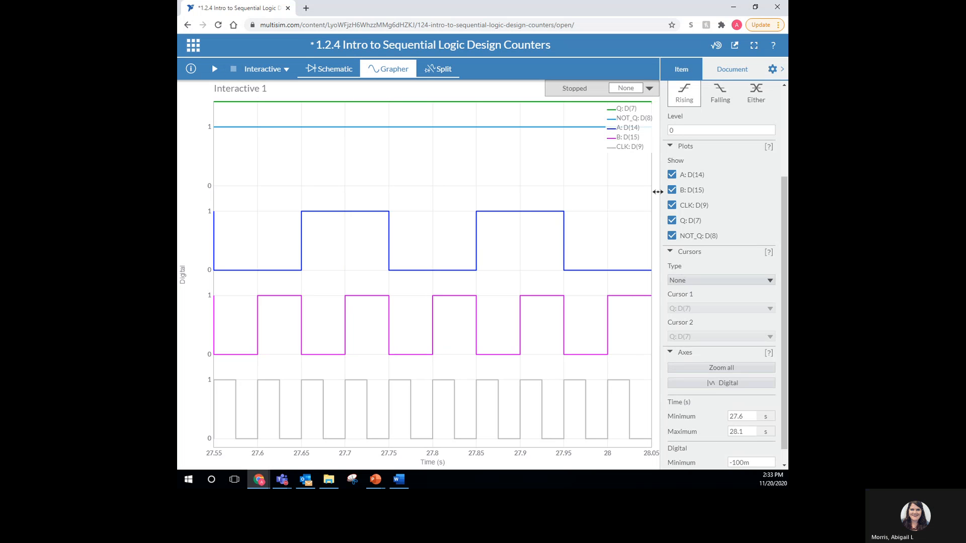
Hide the Q and NOT_Q plots so that only A, B and CLK are graphed.
click(672, 222)
click(672, 237)
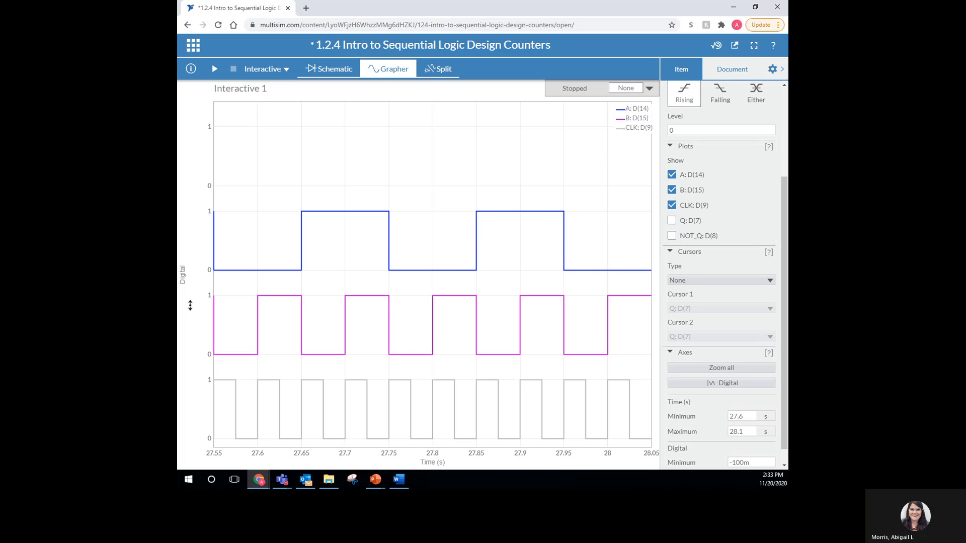
key(alt+Tab)
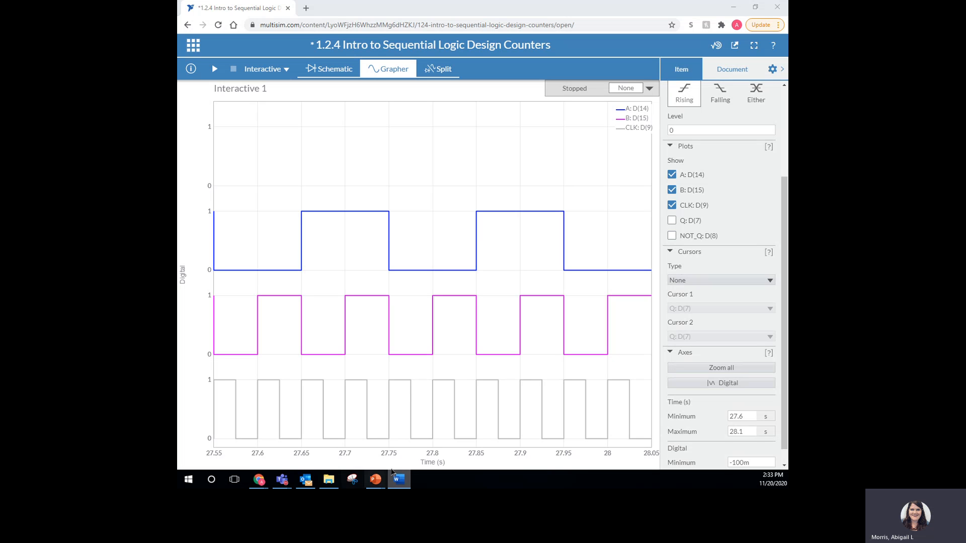
mouse_move(363, 397)
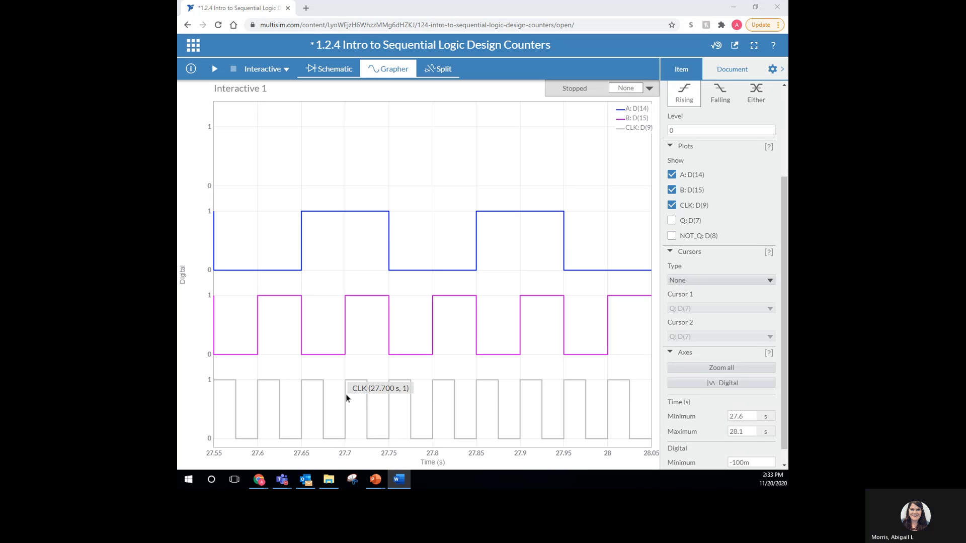
Turn on X Axis cursors for the graph and move cursor C1 to about 27.74 s.
click(694, 279)
click(695, 302)
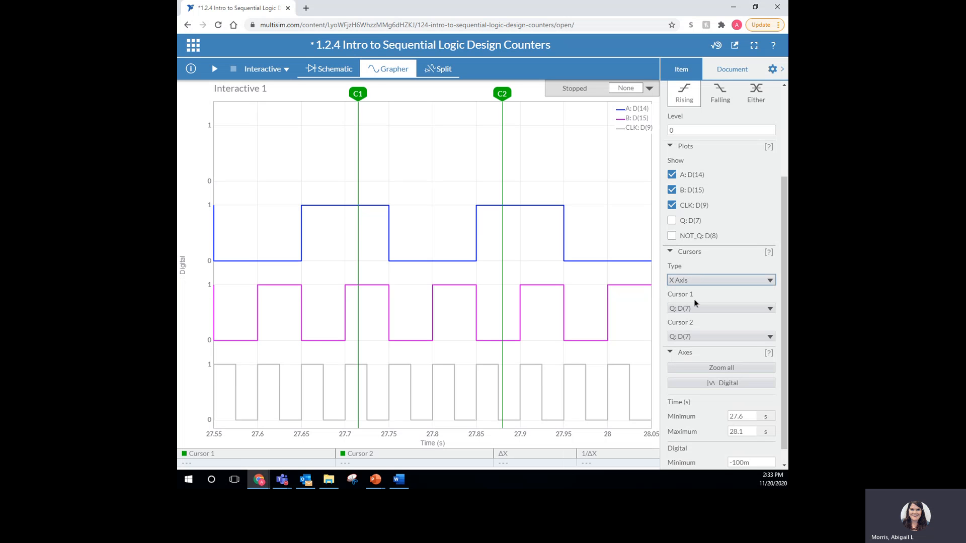
mouse_move(359, 95)
mouse_down()
mouse_move(384, 96)
mouse_move(376, 98)
mouse_up()
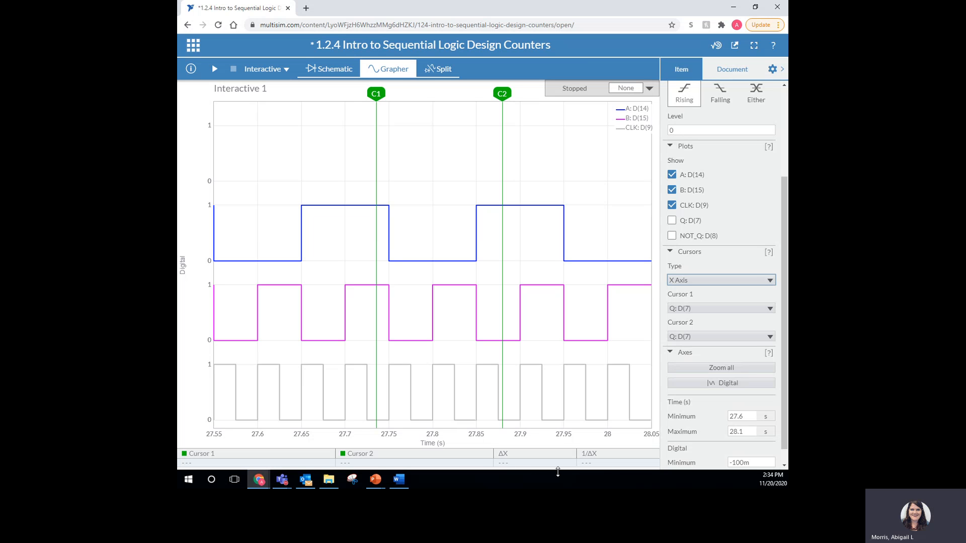
Assign both cursors to CLK: D(9) and measure one clock period between consecutive falling edges, with C1 at about 27.775 s and C2 at about 27.825 s.
click(687, 309)
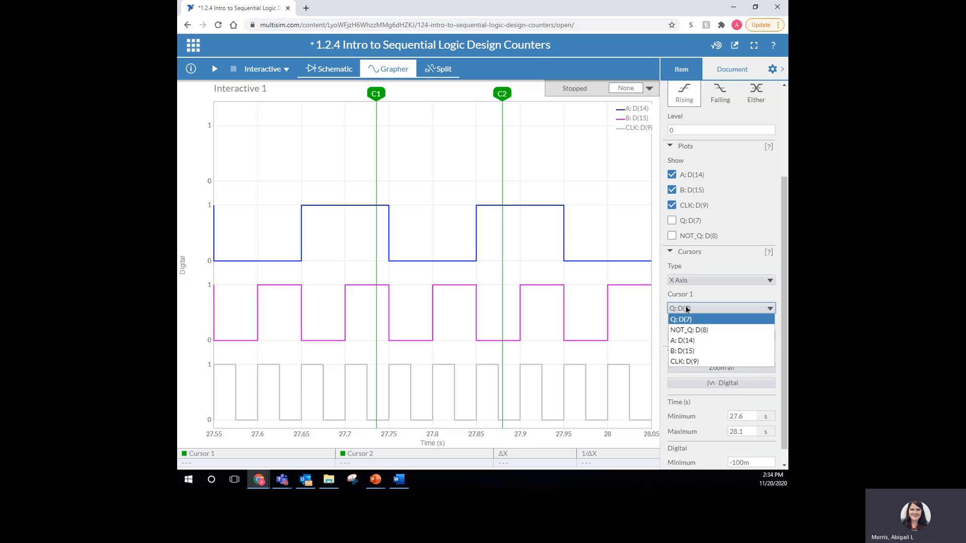
click(687, 362)
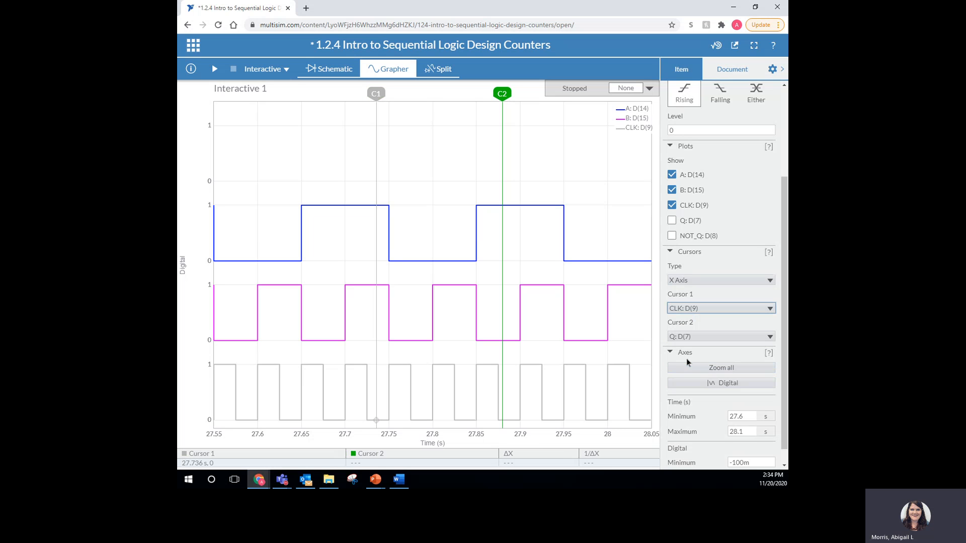
click(690, 337)
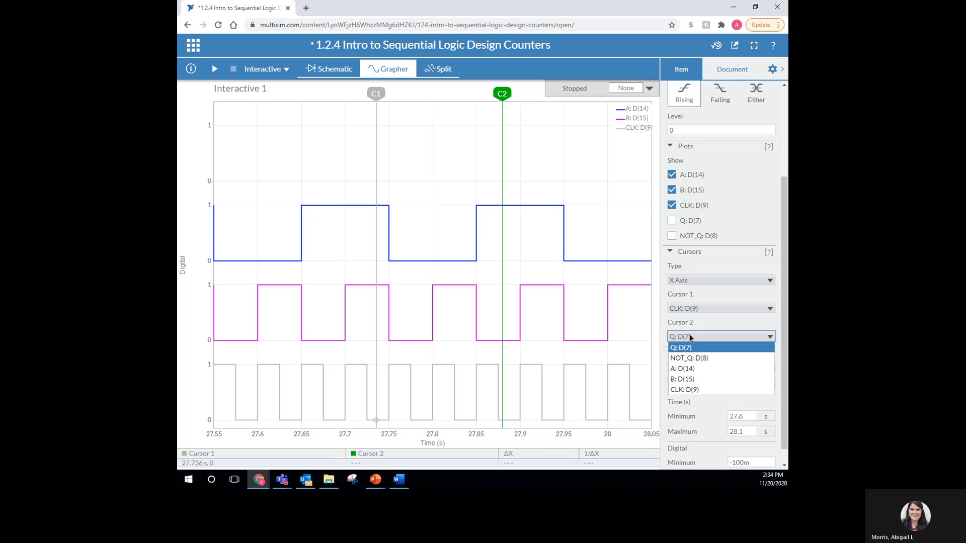
click(687, 392)
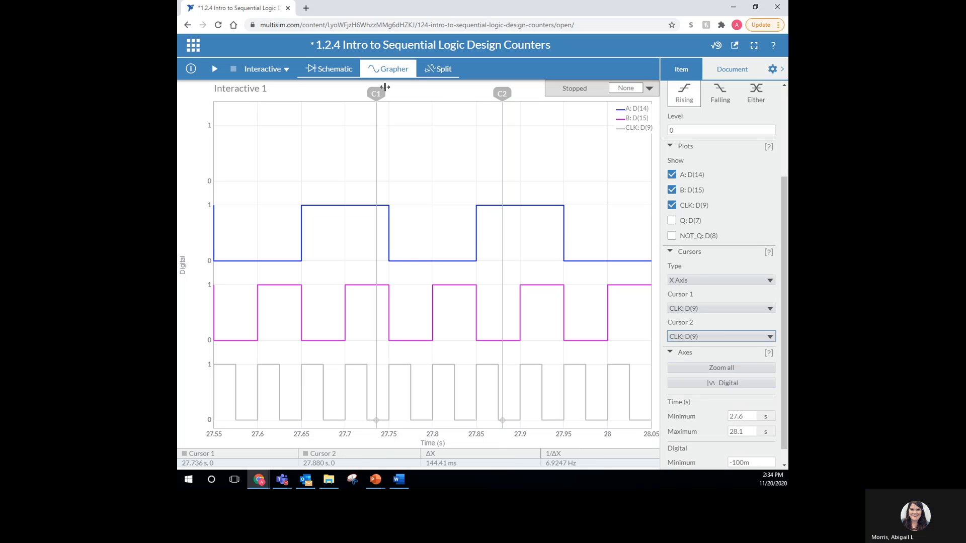
drag(376, 94, 411, 88)
mouse_move(345, 320)
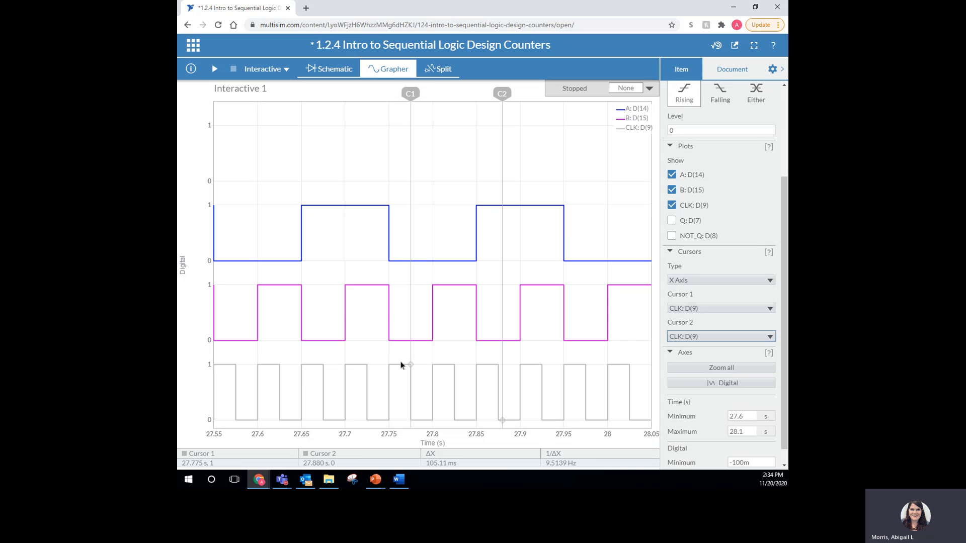
drag(502, 94, 452, 100)
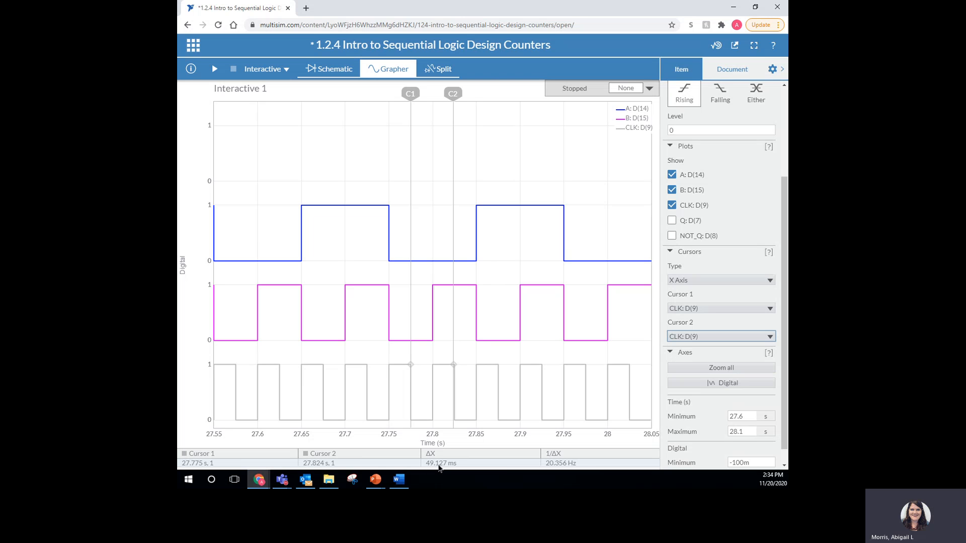
drag(453, 93, 454, 93)
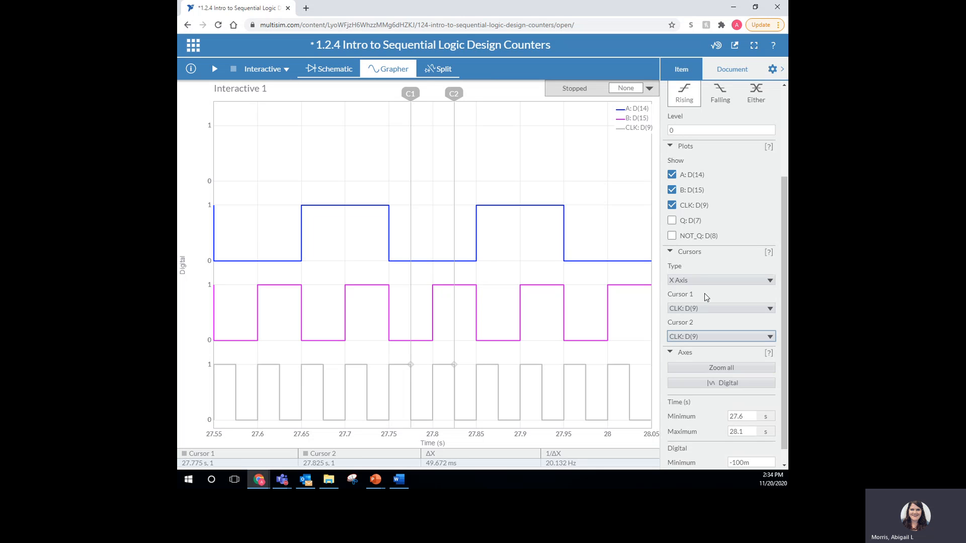
Assign both cursors to B: D(15) and measure one period between consecutive rising edges, with C1 at about 27.801 s and C2 at about 27.901 s.
click(700, 309)
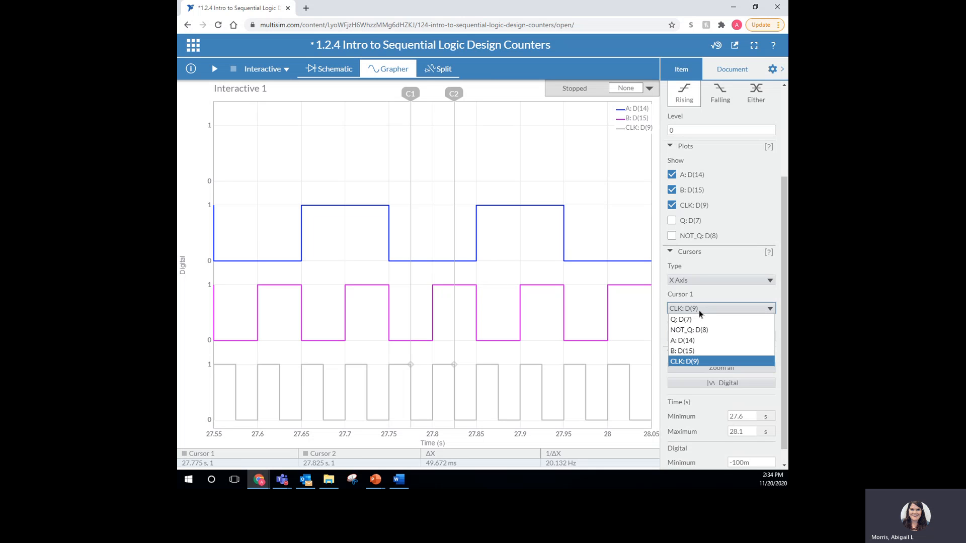
click(697, 351)
click(699, 337)
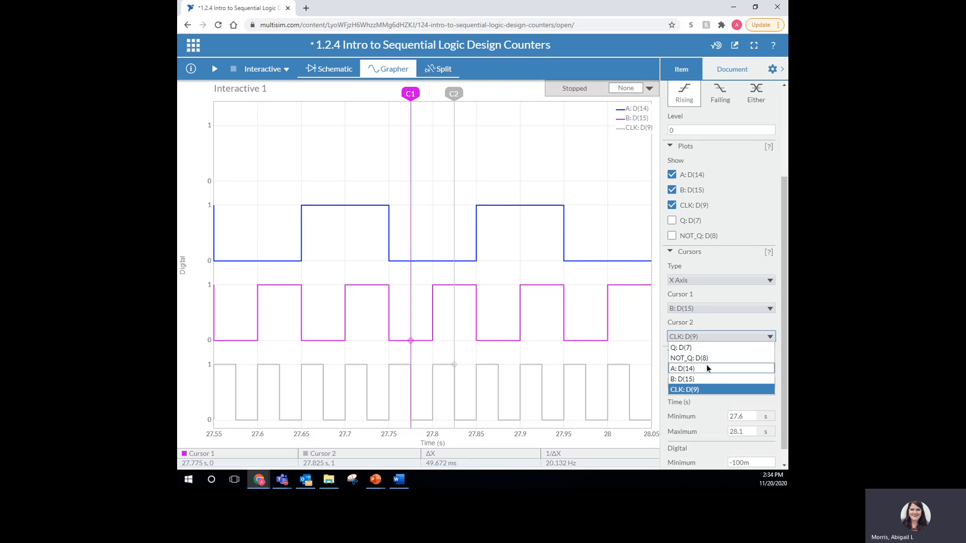
click(709, 380)
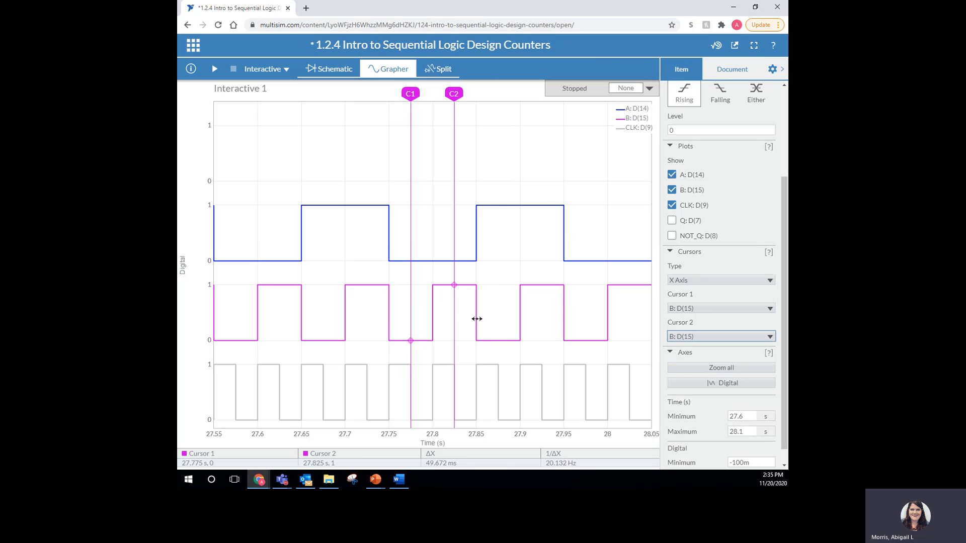
mouse_move(412, 89)
mouse_down()
mouse_move(390, 95)
mouse_move(521, 86)
mouse_up()
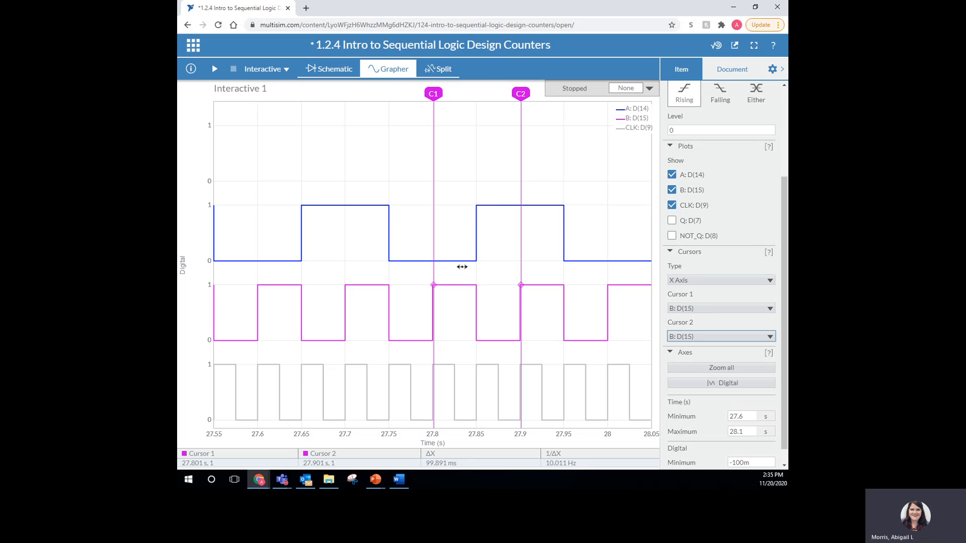
Assign both cursors to A: D(14) and measure one period between consecutive falling edges, with C1 at about 27.750 s and C2 at about 27.949 s.
click(703, 308)
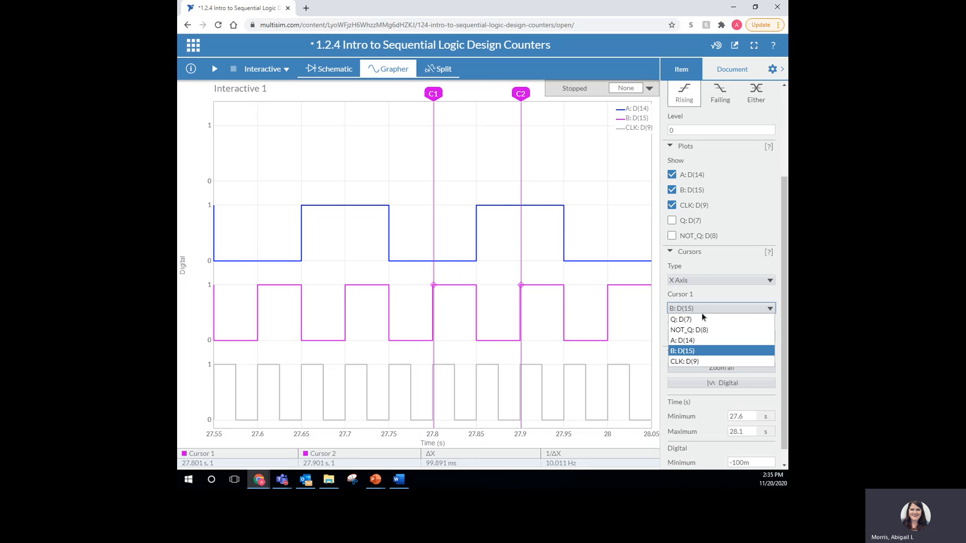
click(695, 341)
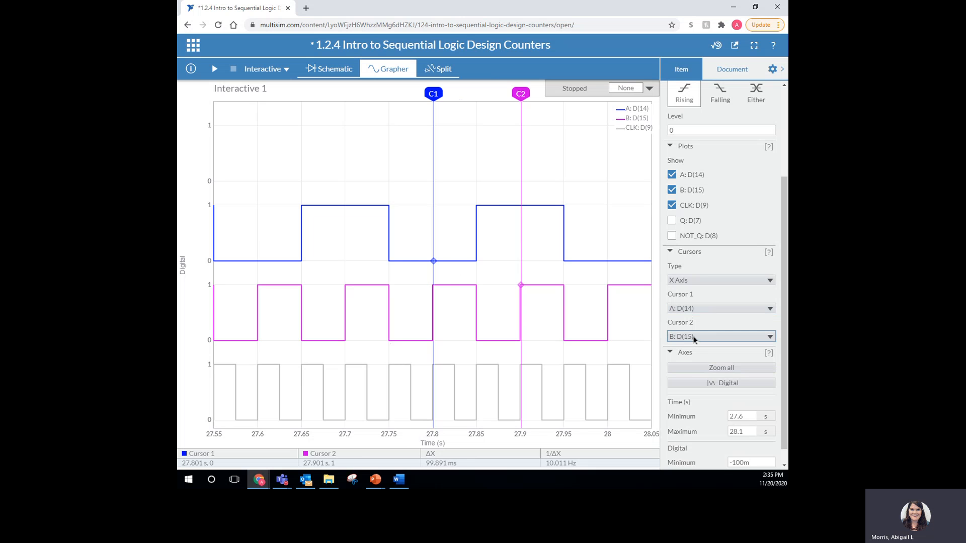
click(693, 337)
click(691, 370)
drag(521, 93, 562, 94)
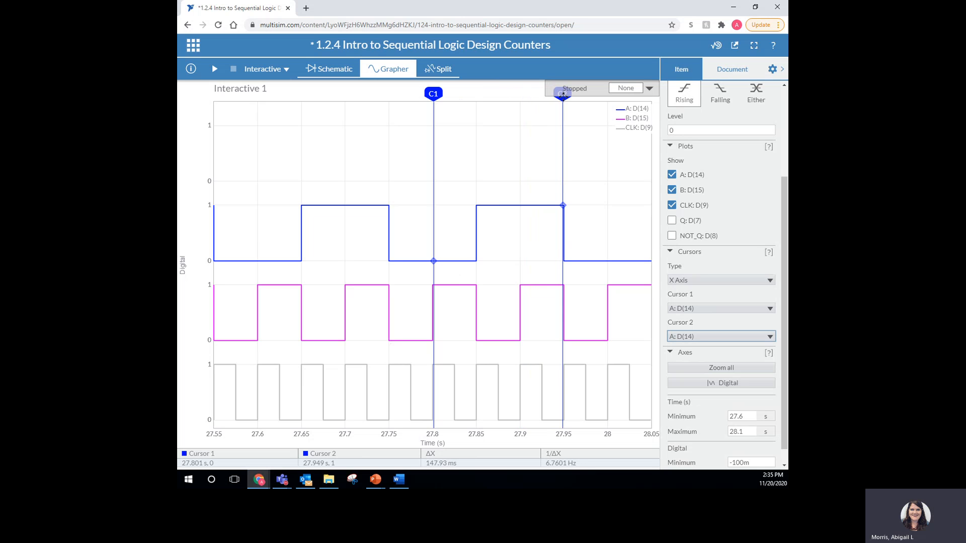
drag(427, 94, 389, 93)
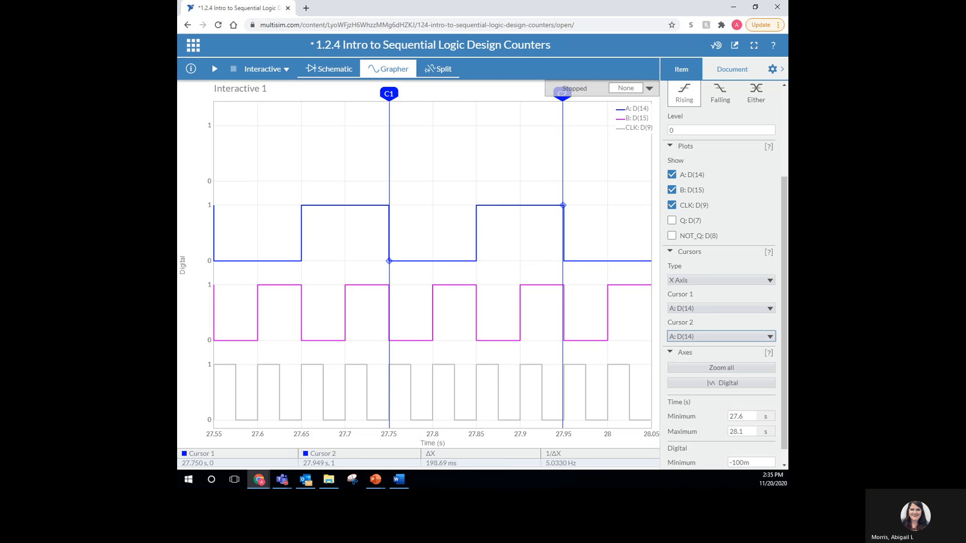